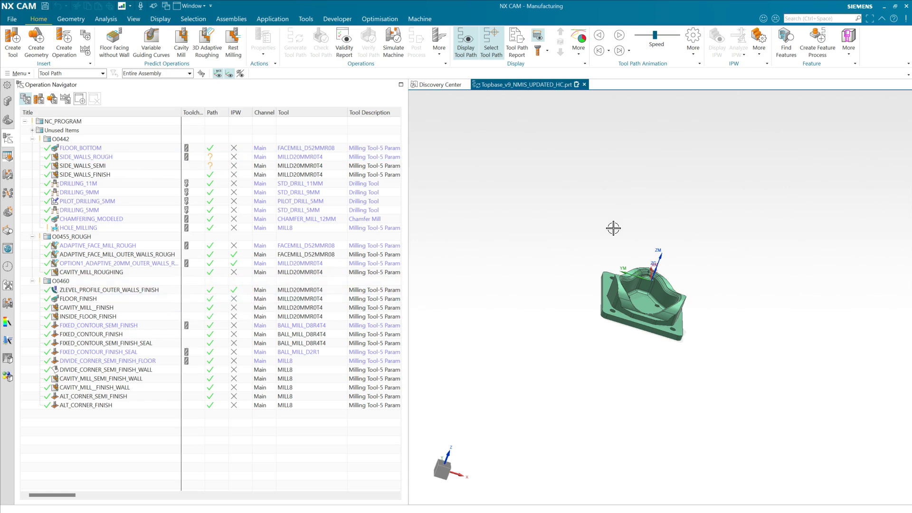
- Log in to the SenseNC portal from the Optimisation tab using the account password
left_click(375, 20)
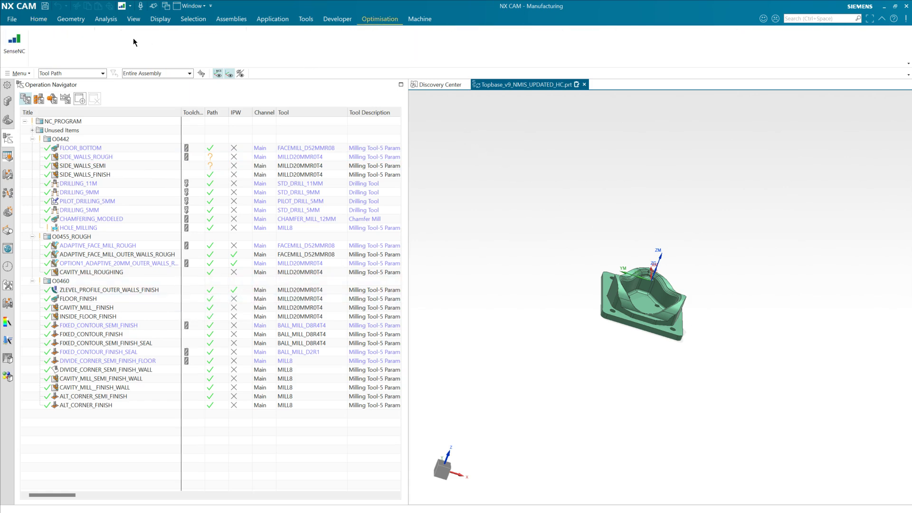
left_click(14, 48)
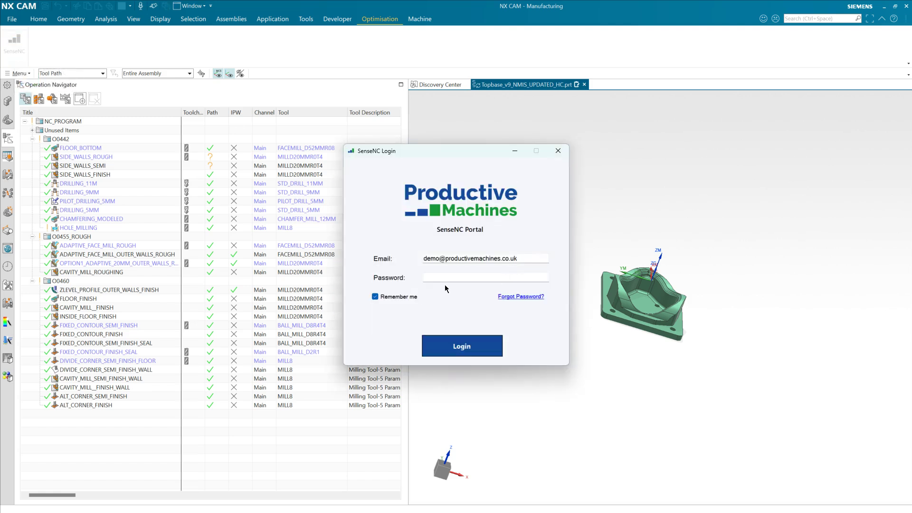
left_click(445, 278)
left_click(478, 347)
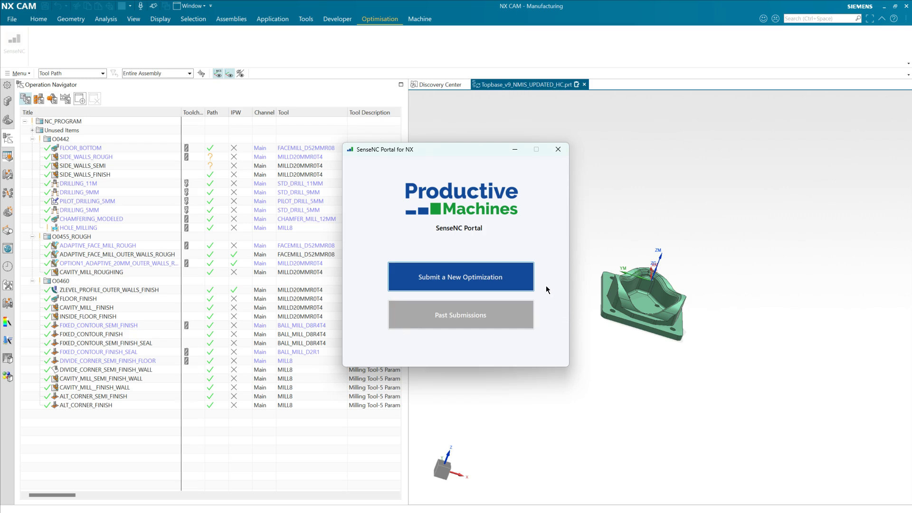
- Start a new submission using Feeds optimisation, the Kern Evo machine and the GMN spindle
left_click(477, 280)
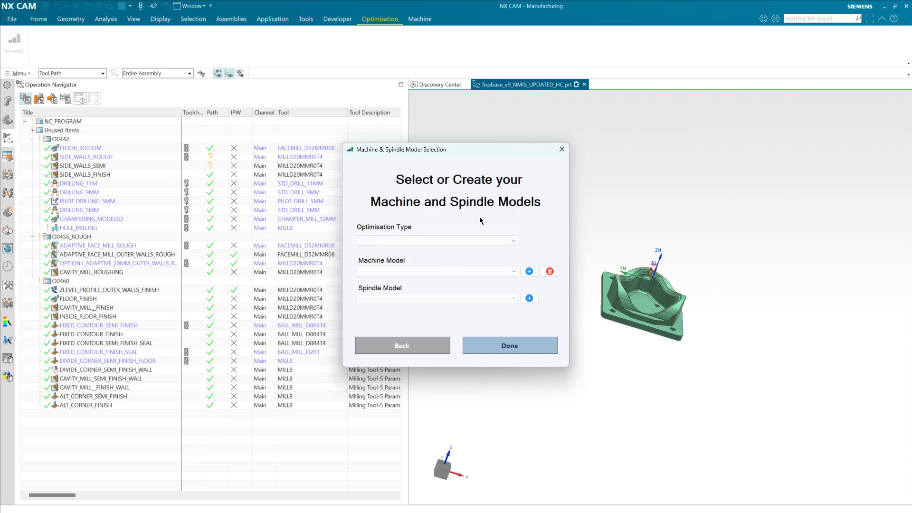
left_click(456, 241)
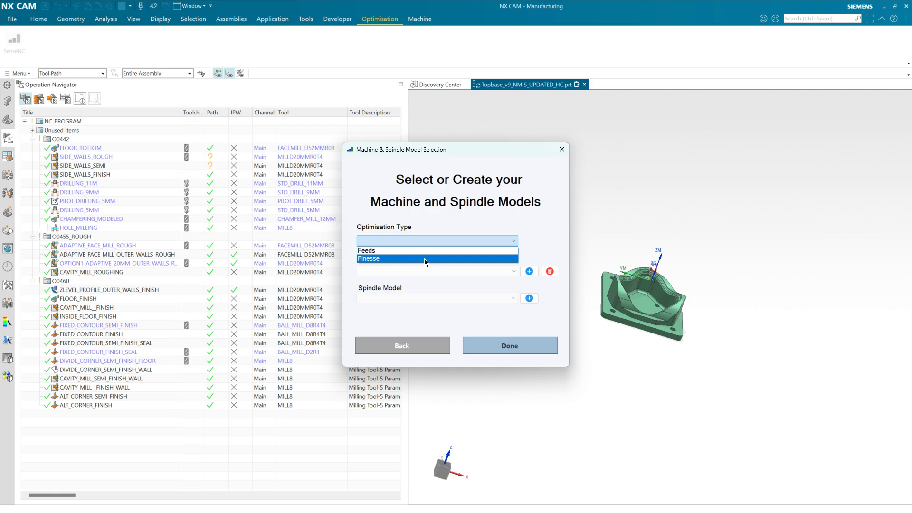
left_click(457, 251)
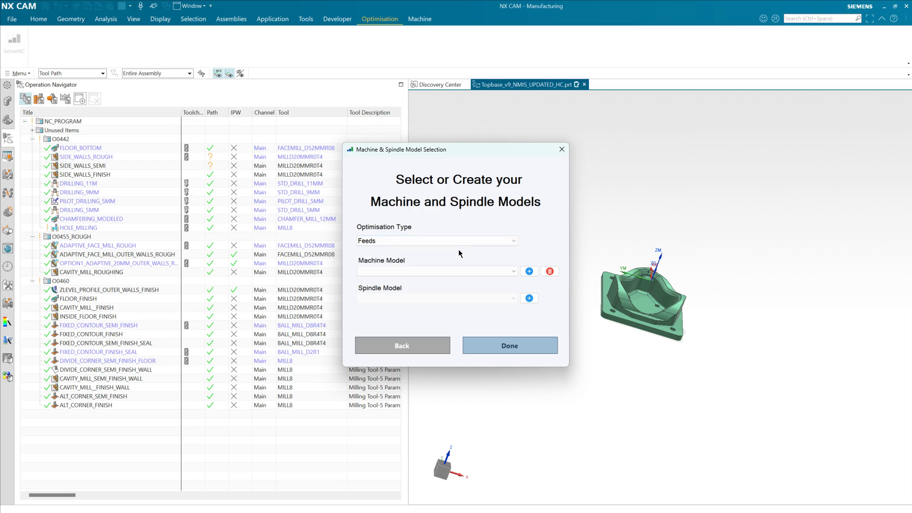
left_click(513, 271)
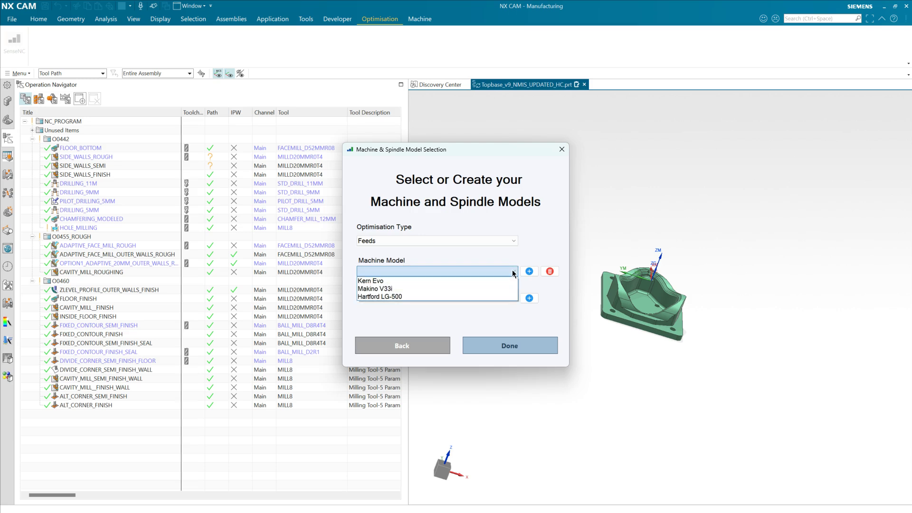
left_click(465, 282)
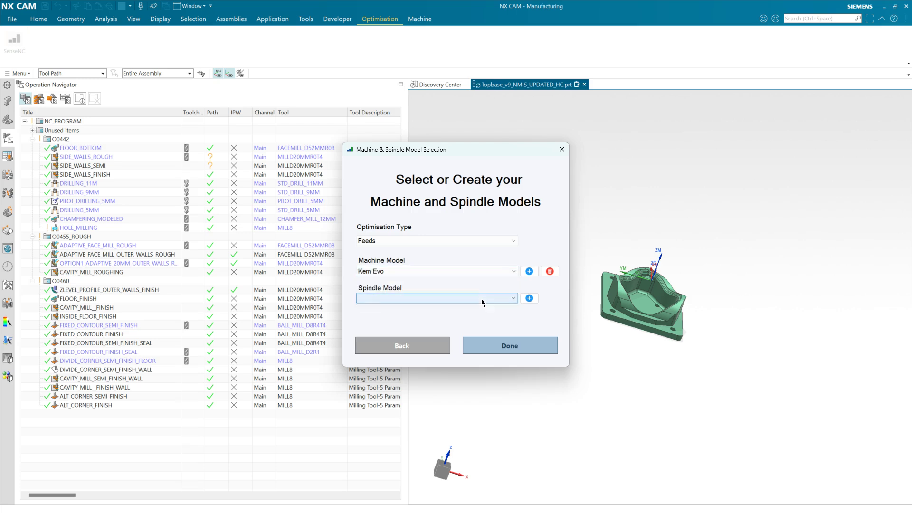
left_click(482, 300)
left_click(423, 307)
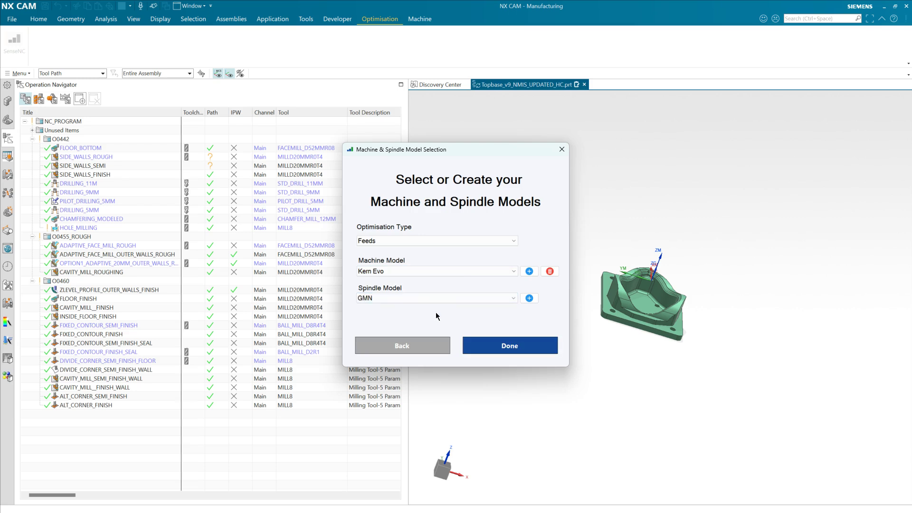
left_click(505, 345)
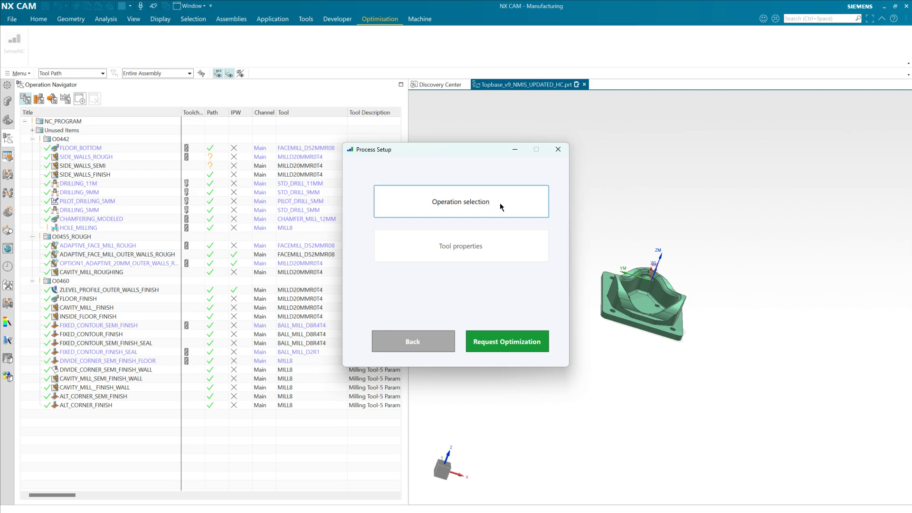
- In Operation selection, select only SIDE_WALLS_ROUGH and FLOOR_FINISH for optimisation
left_click(425, 198)
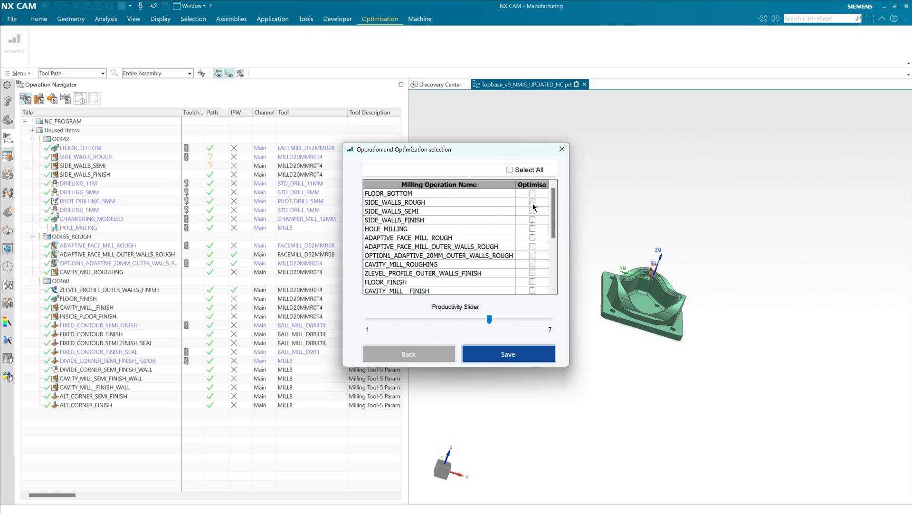
left_click(509, 170)
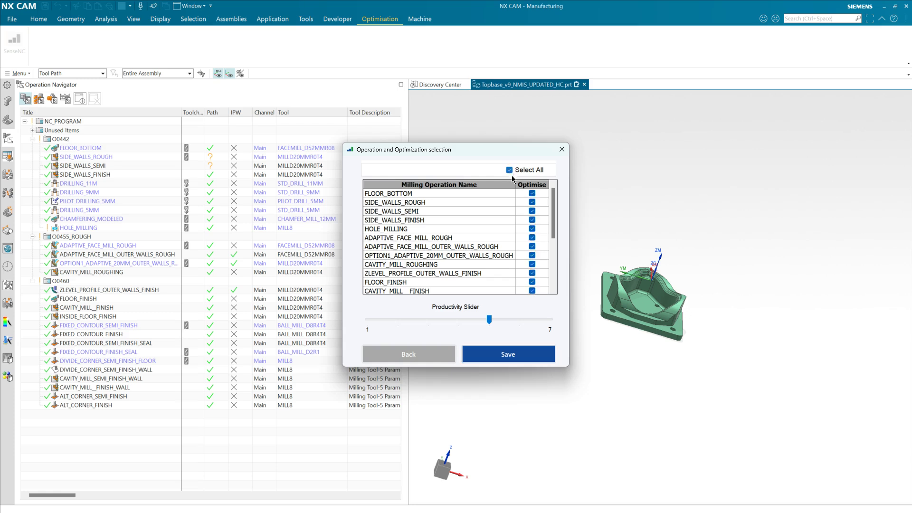
left_click(510, 169)
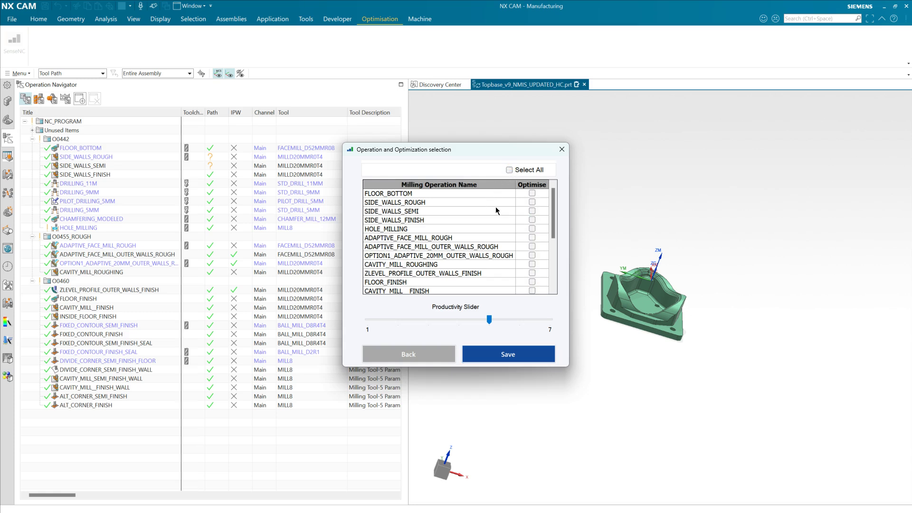
left_click(532, 202)
left_click(532, 282)
- Set the productivity slider to level 1 and save the selection
mouse_move(489, 320)
left_mouse_down()
mouse_move(460, 322)
mouse_move(493, 323)
left_mouse_up()
left_click_drag(493, 322, 549, 324)
left_click(509, 352)
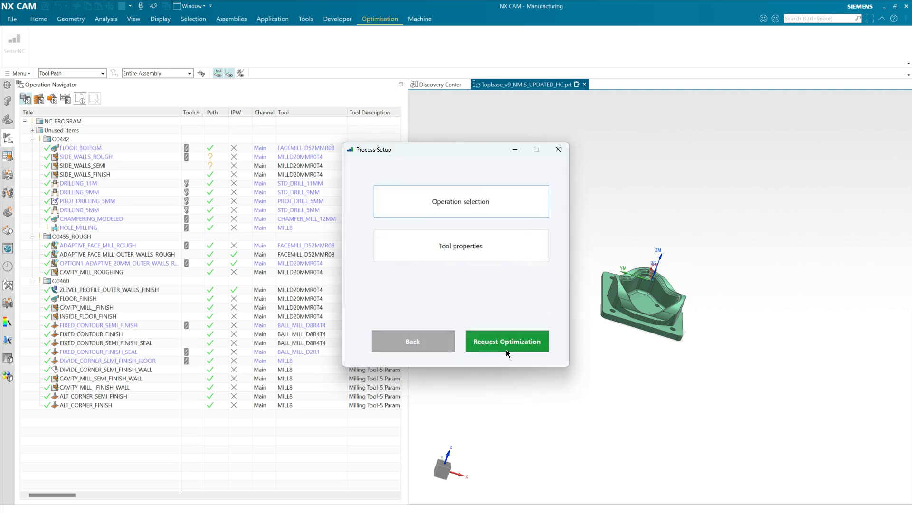
- Save the tool settings with database tool MILLD20MMR0T4 at sticking-out length 15
left_click(505, 253)
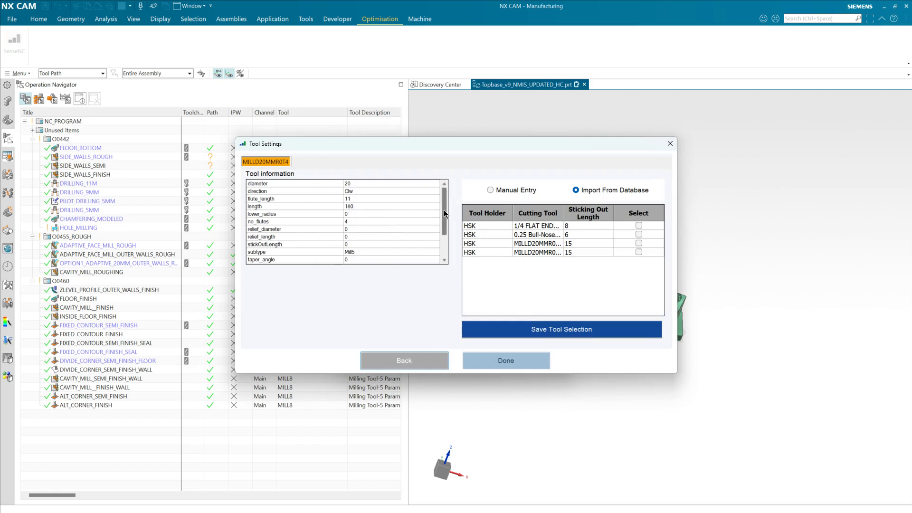
mouse_move(444, 214)
left_mouse_down()
mouse_move(442, 235)
mouse_move(446, 206)
left_mouse_up()
left_click(492, 191)
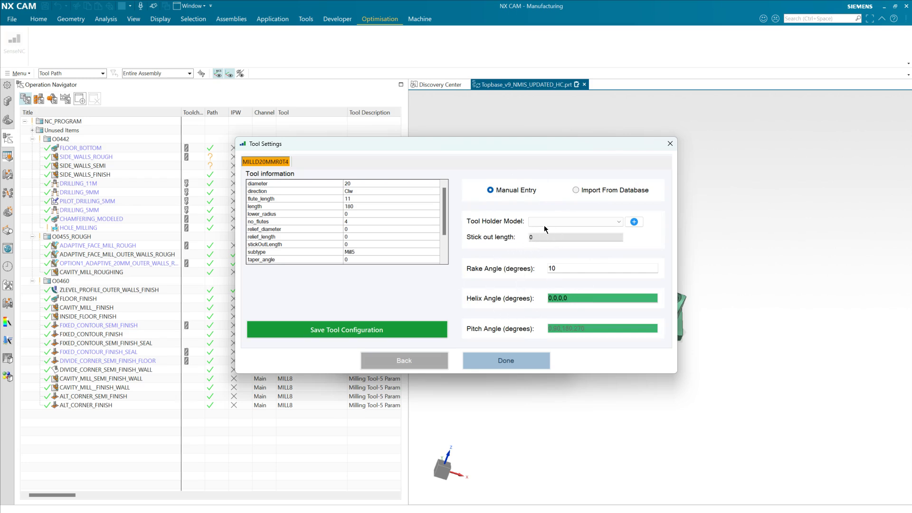
left_click(583, 192)
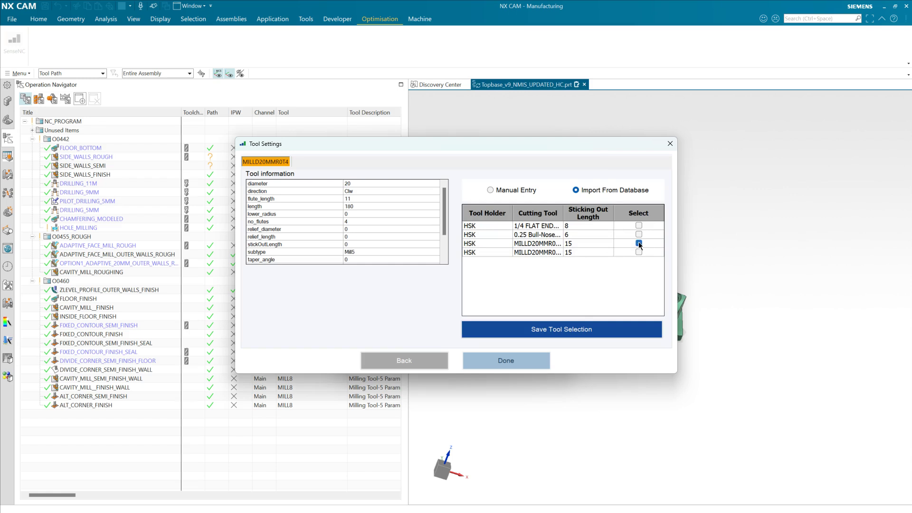
left_click(560, 335)
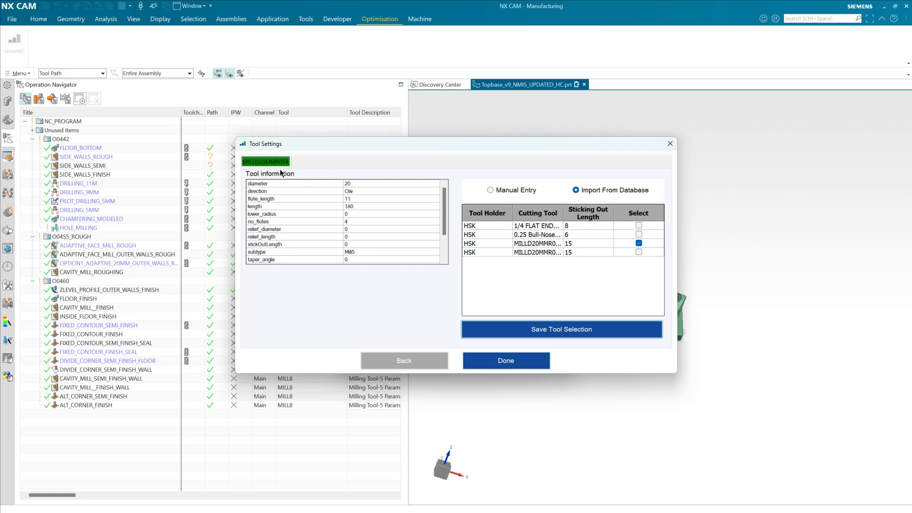
left_click(517, 365)
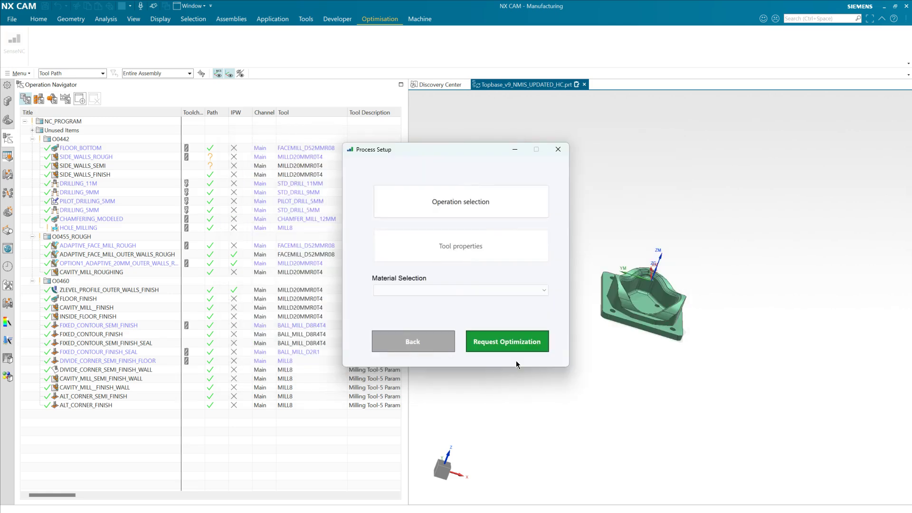
- Request the optimisation with Aluminium 6061-T6 stock, then go back to model selection
left_click(477, 292)
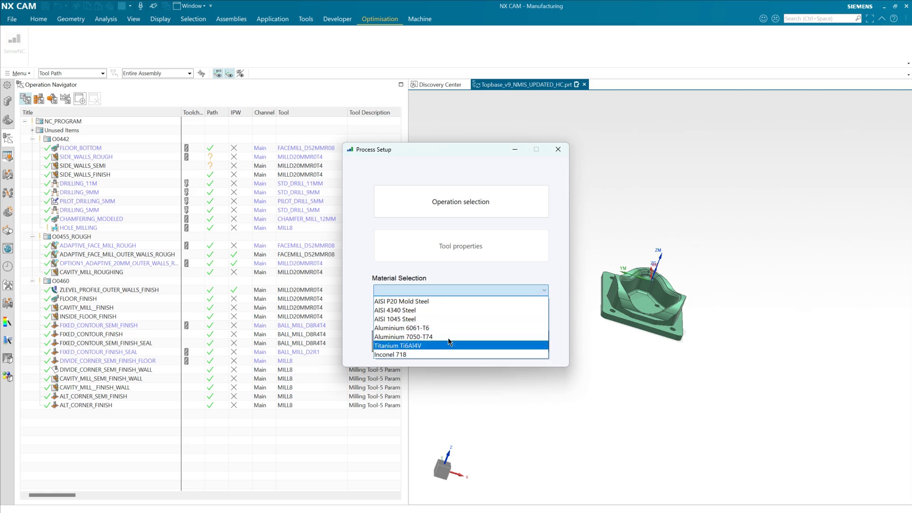
left_click(491, 327)
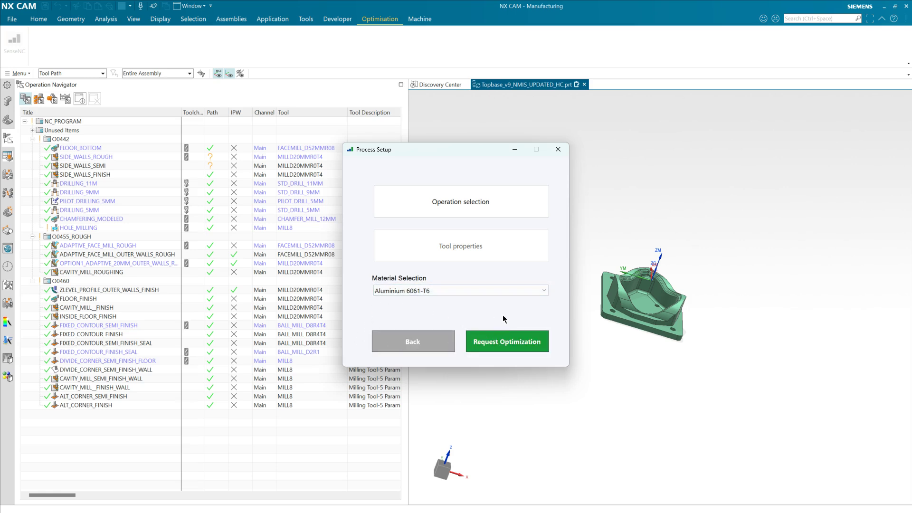
left_click(521, 339)
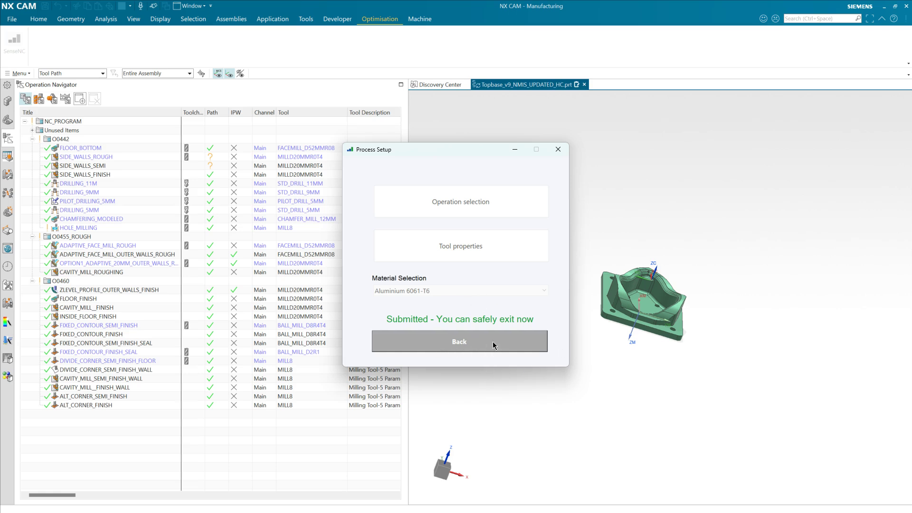
left_click(517, 344)
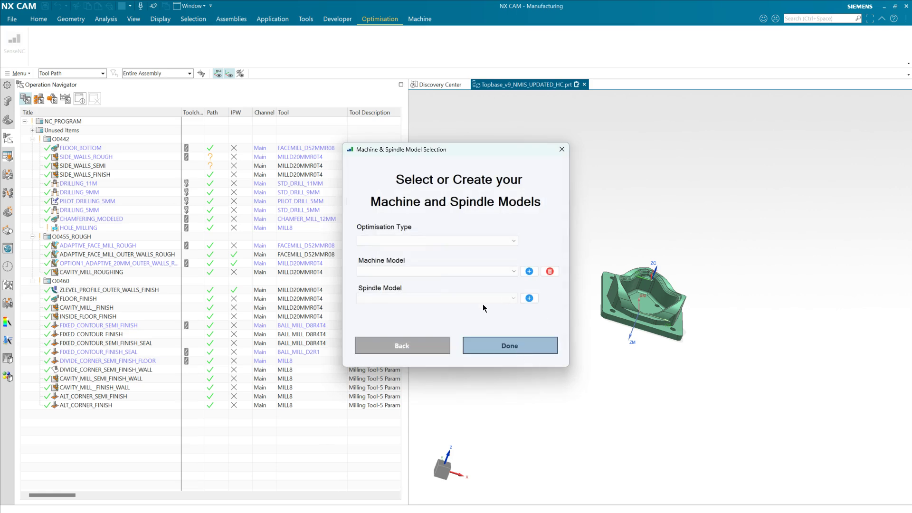
- Return to the SenseNC Portal start screen
left_click(419, 346)
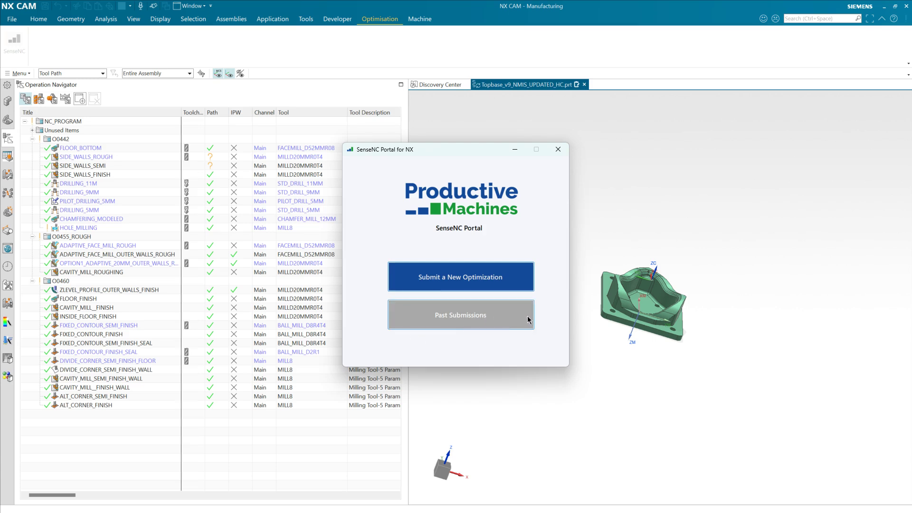
left_click(510, 315)
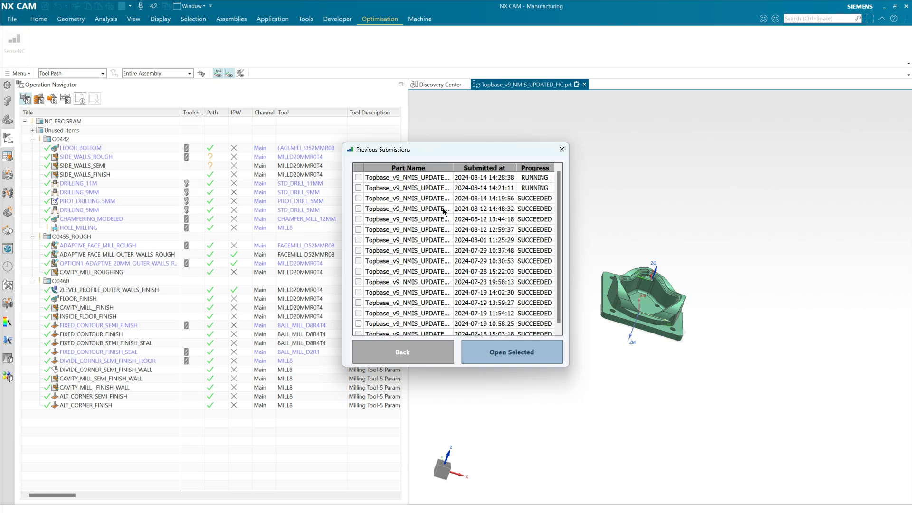
left_click(359, 199)
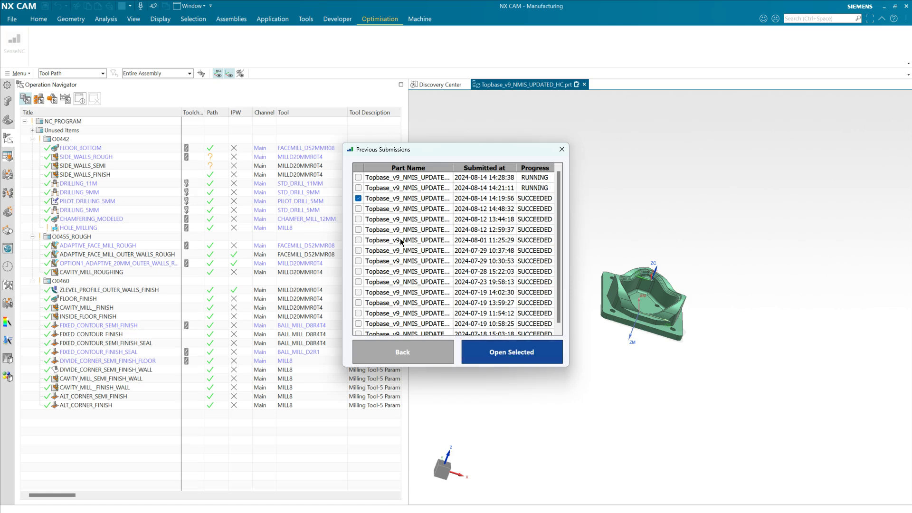
left_click(507, 358)
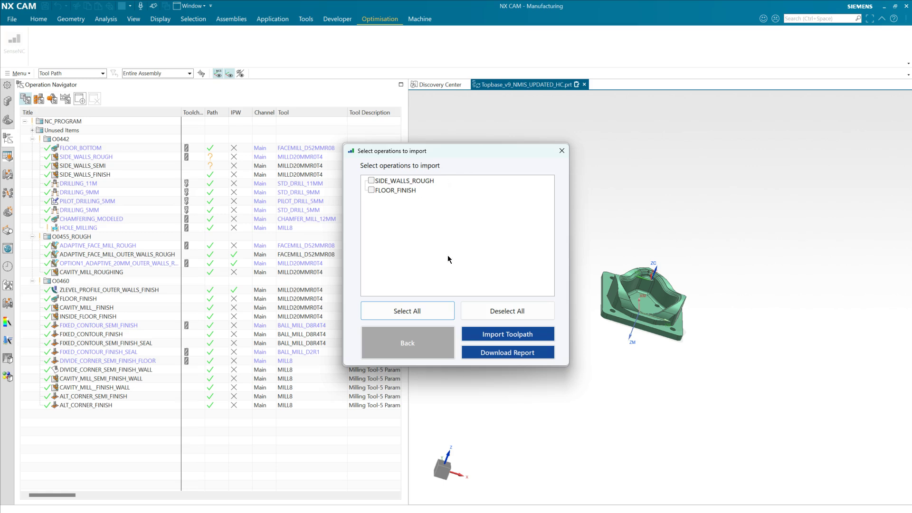
- Import the optimised toolpaths for FLOOR_FINISH and SIDE_WALLS_ROUGH, then close the import window
left_click(371, 191)
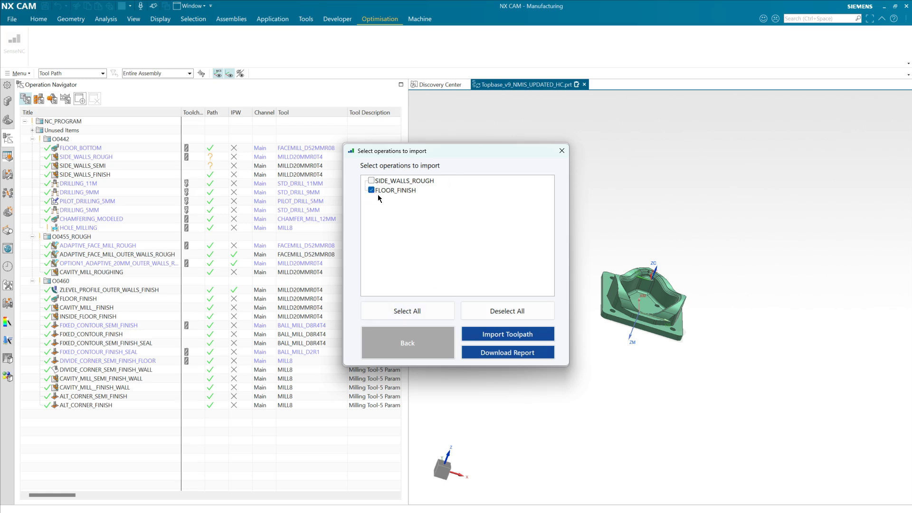
left_click(418, 310)
left_click(513, 335)
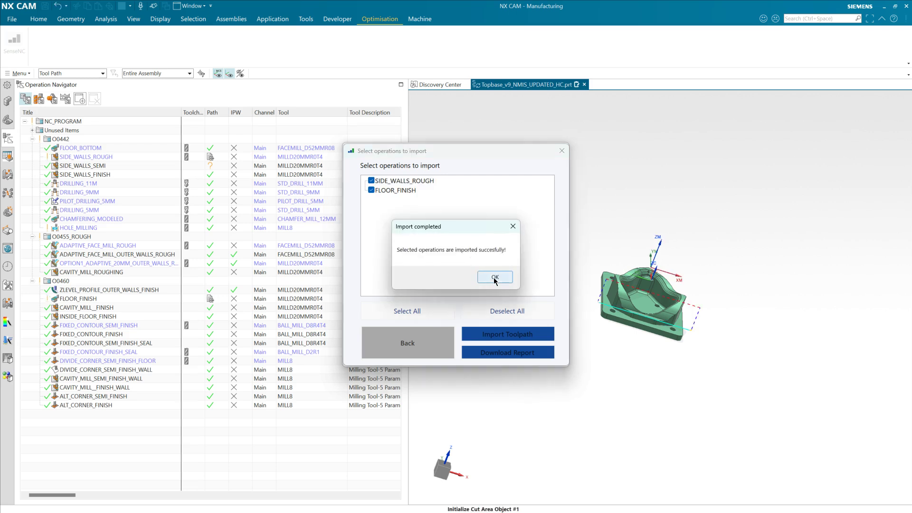
left_click(494, 277)
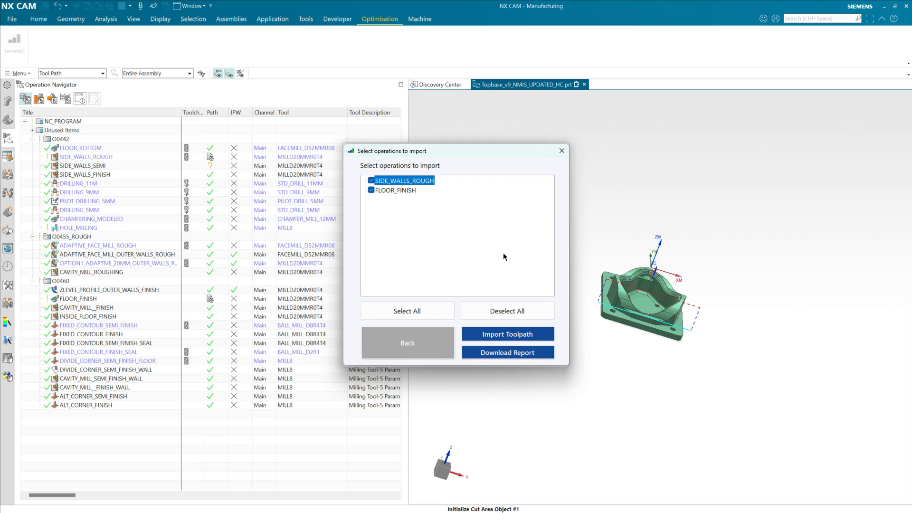
left_click(561, 154)
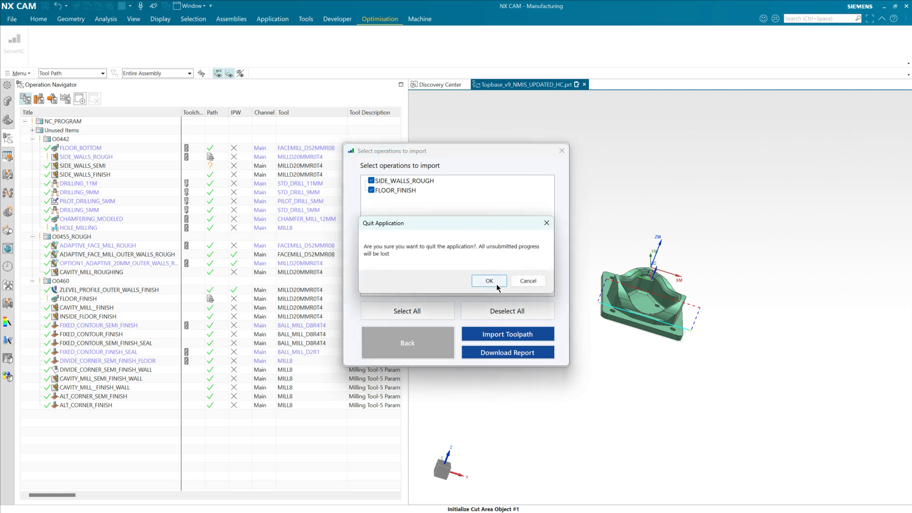
- Quit SenseNC and check that both operations' paths show as Imported
left_click(492, 281)
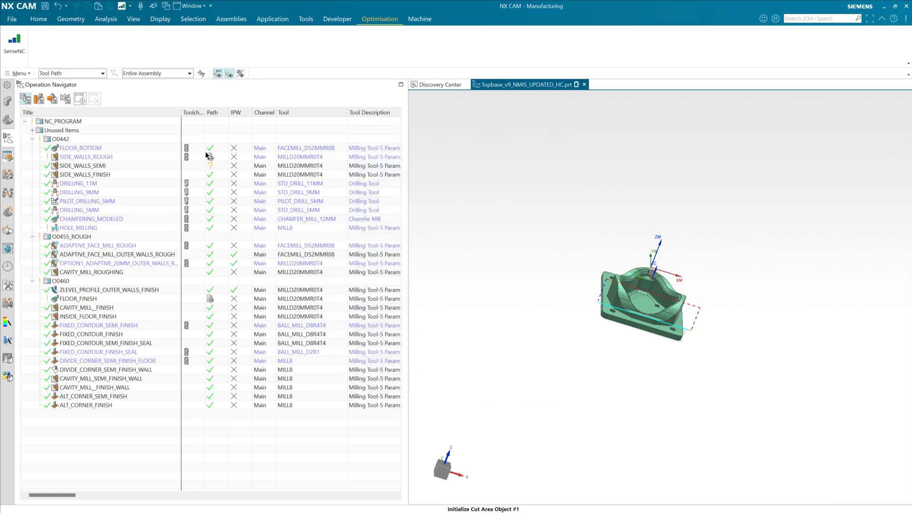
mouse_move(217, 160)
mouse_move(221, 304)
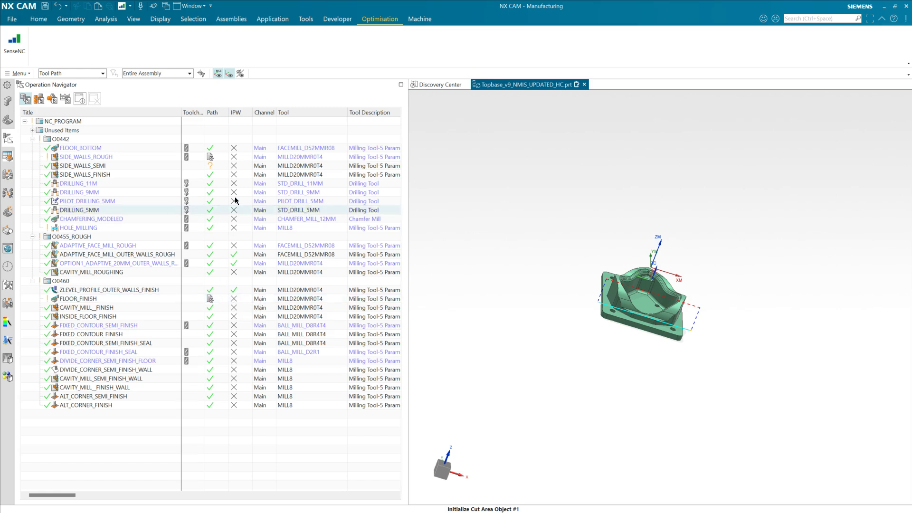